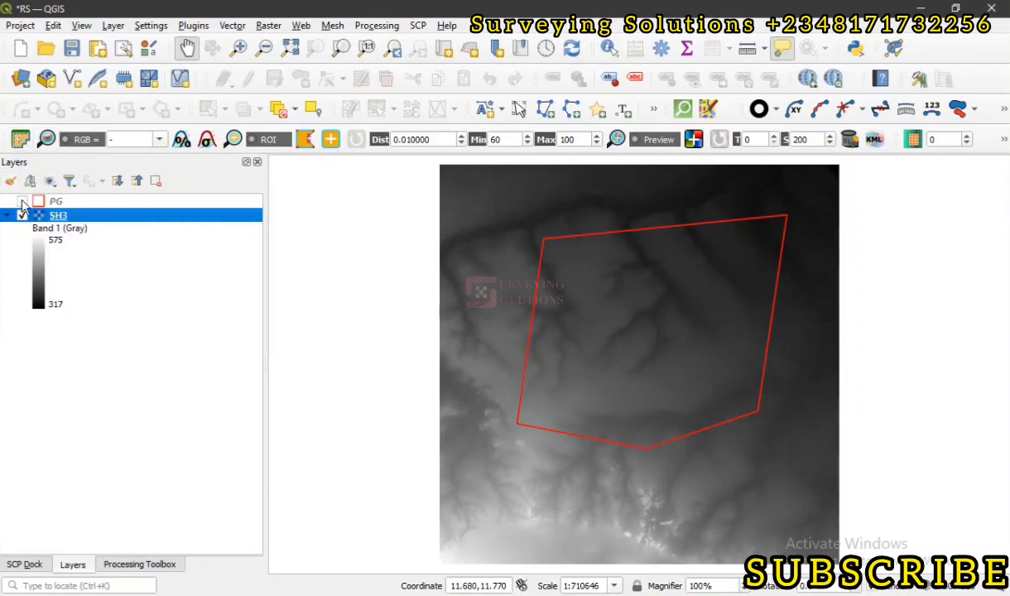
# Hide the red polygon layer briefly, then show it again
pyautogui.click(22, 201)
pyautogui.click(21, 201)
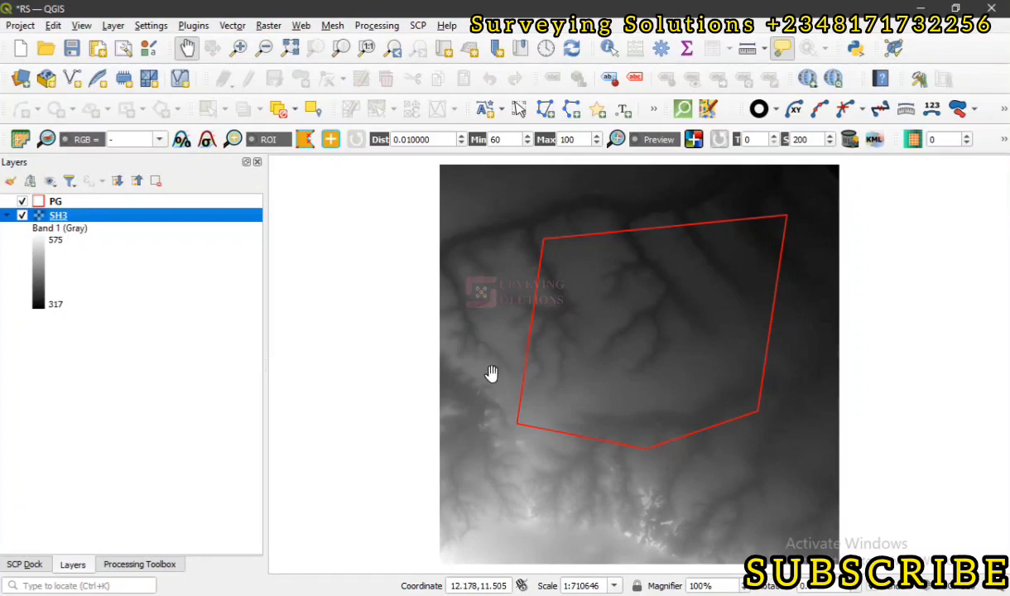
pyautogui.click(337, 435)
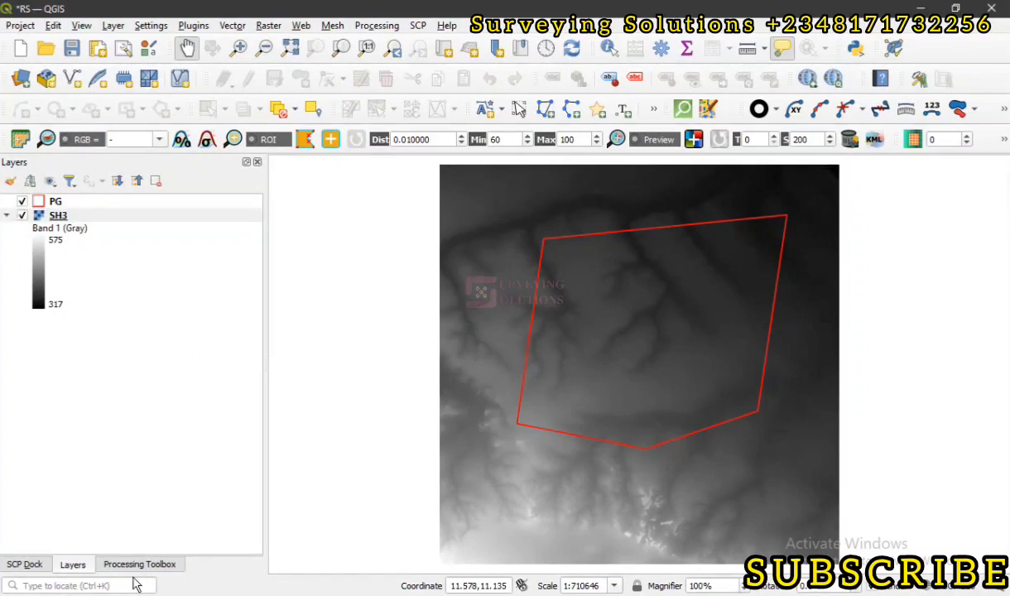
# Search the Processing Toolbox for 'zonal' and launch Raster analysis > Zonal statistics
pyautogui.click(137, 567)
pyautogui.click(70, 202)
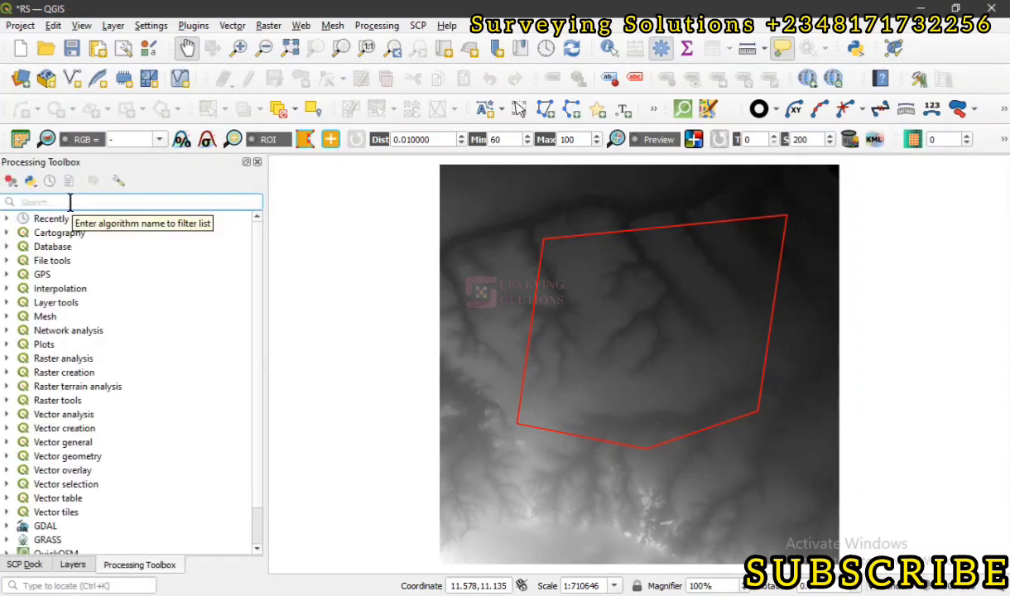
pyautogui.write('z')
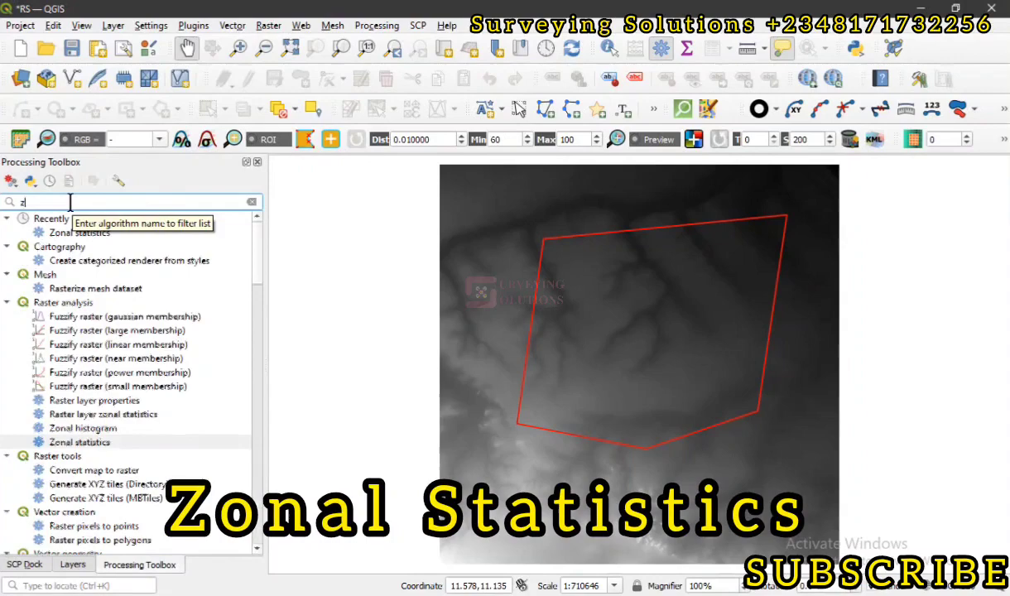
pyautogui.write('onal')
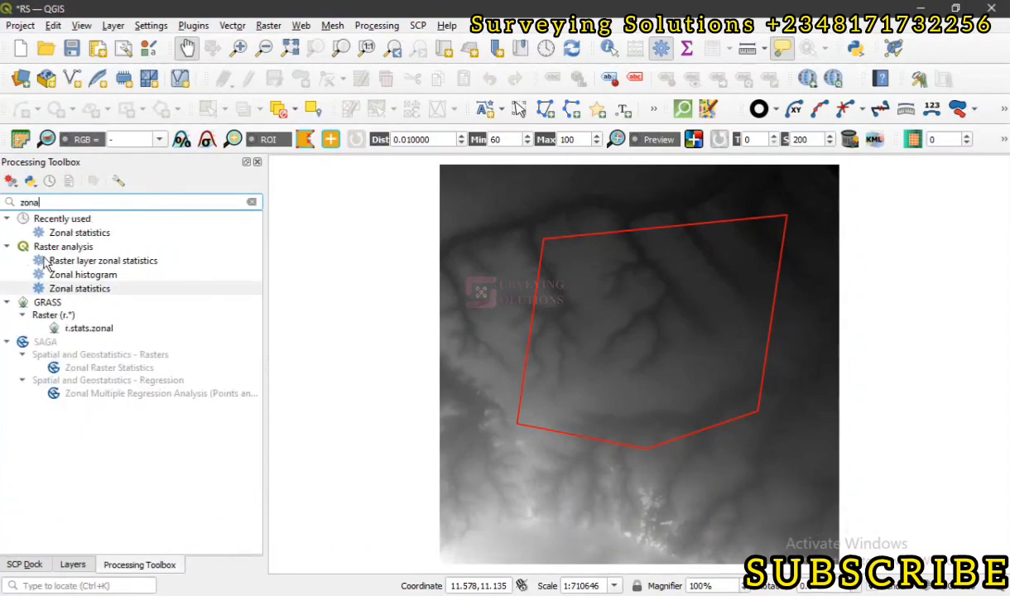
pyautogui.doubleClick(81, 291)
pyautogui.moveTo(395, 187); pyautogui.dragTo(352, 36)
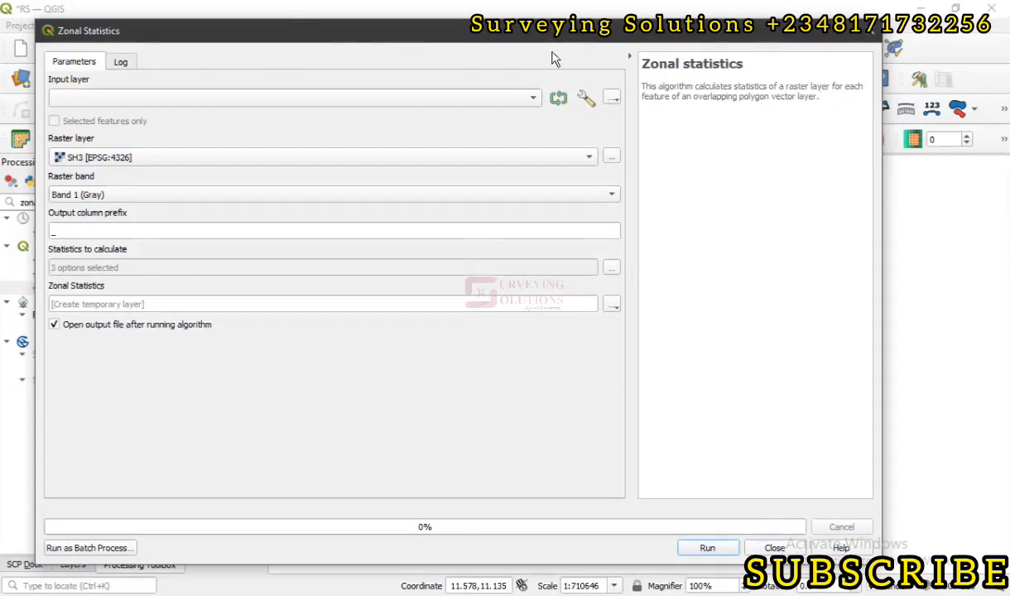
# Choose PG as the polygon layer and SH3 as the raster, with column prefix 'SS'
pyautogui.moveTo(546, 37); pyautogui.dragTo(568, 32)
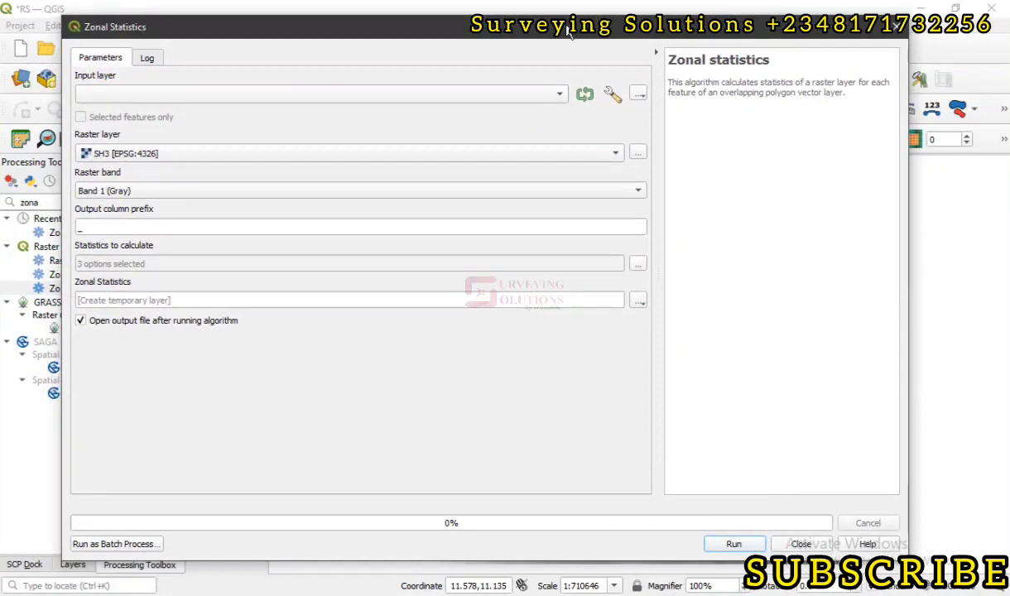
pyautogui.click(267, 93)
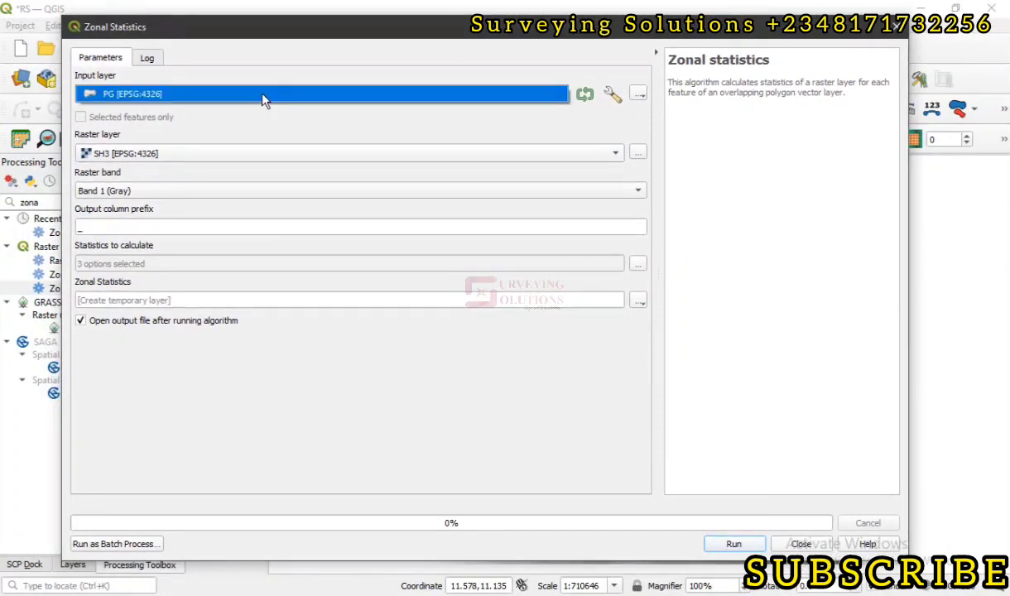
pyautogui.click(263, 97)
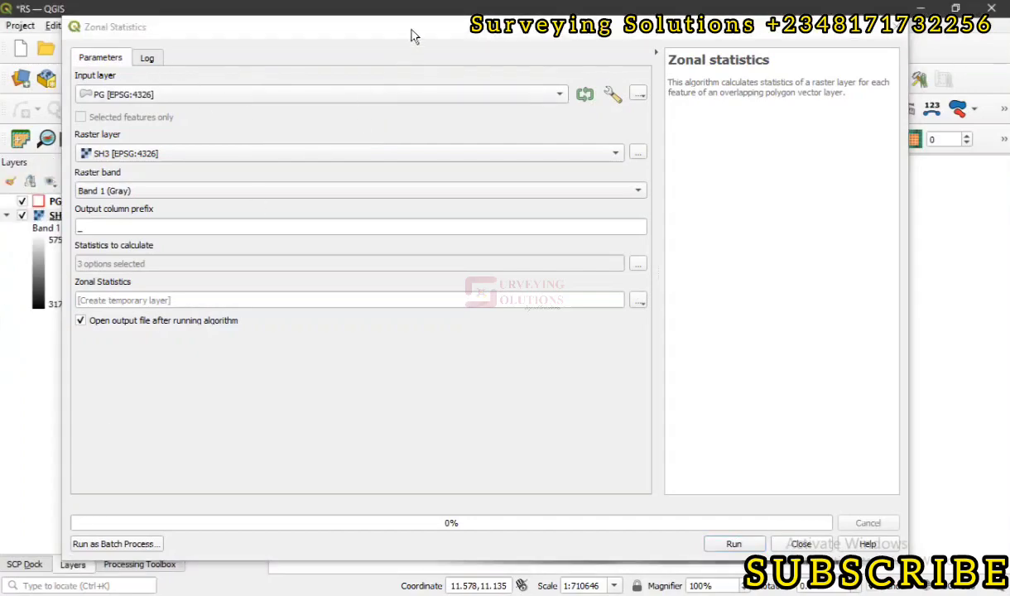
pyautogui.moveTo(414, 37); pyautogui.dragTo(488, 22)
pyautogui.click(256, 143)
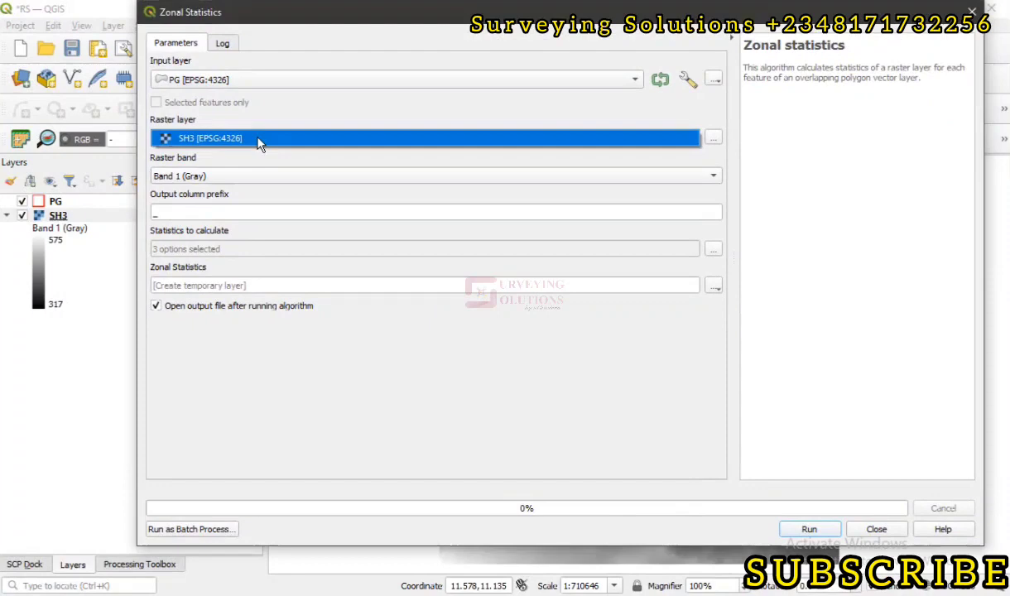
pyautogui.click(259, 143)
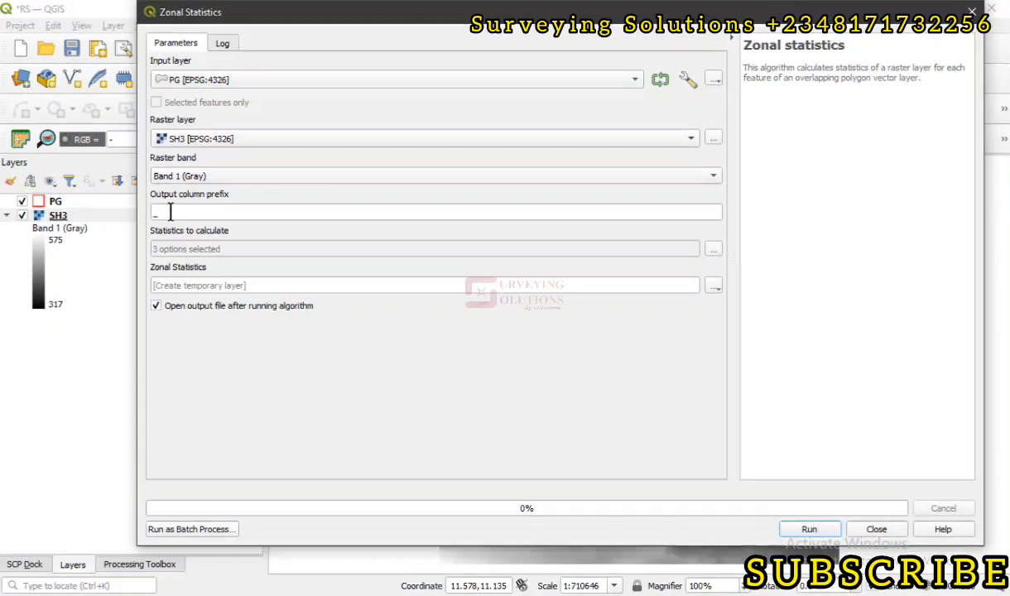
pyautogui.moveTo(169, 212); pyautogui.dragTo(113, 211)
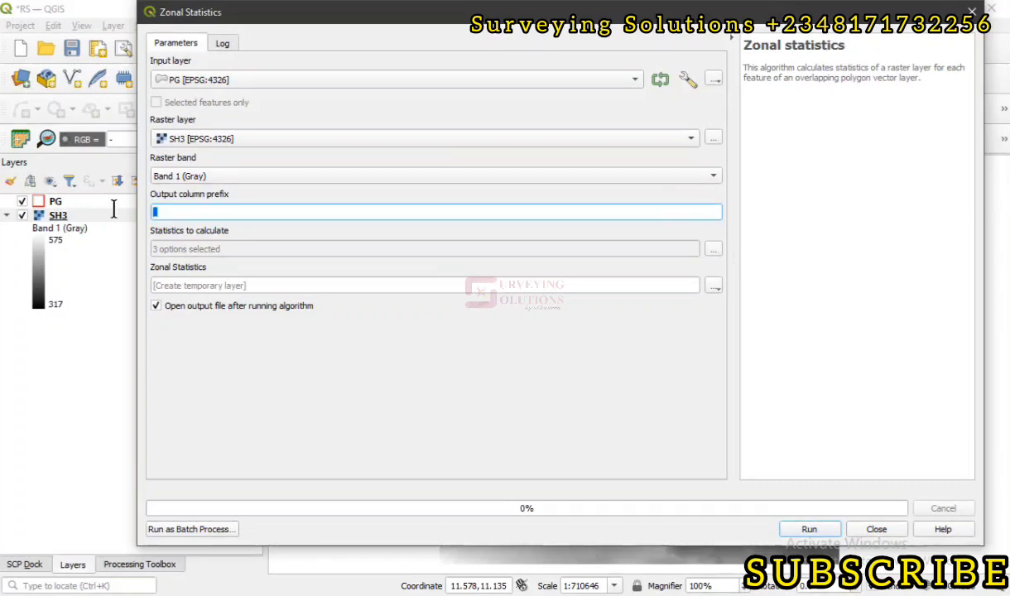
pyautogui.write('SS')
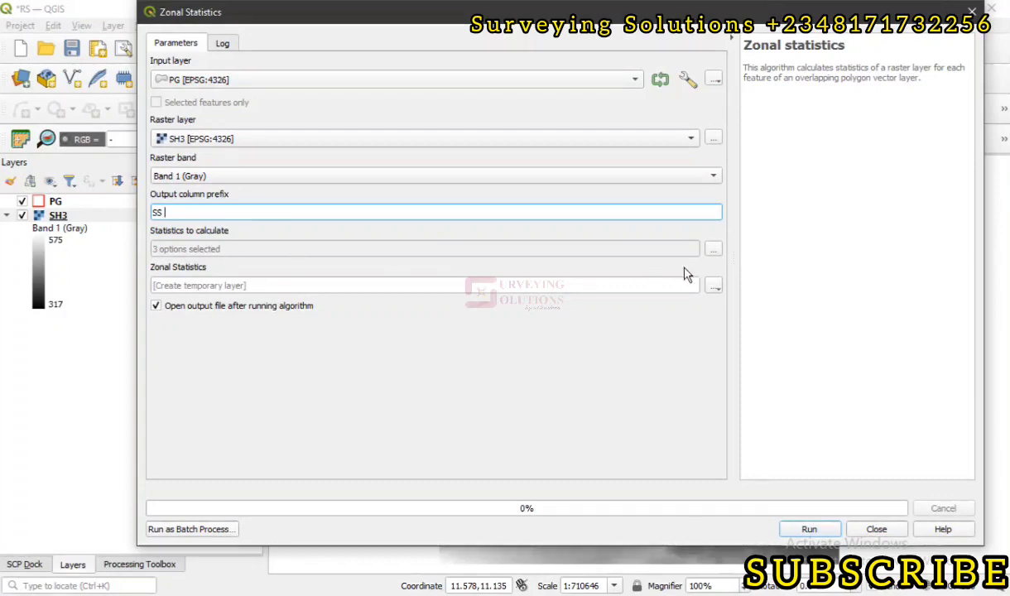
# Add median, standard deviation, minimum, maximum and range to the default count, sum and mean statistics
pyautogui.click(712, 250)
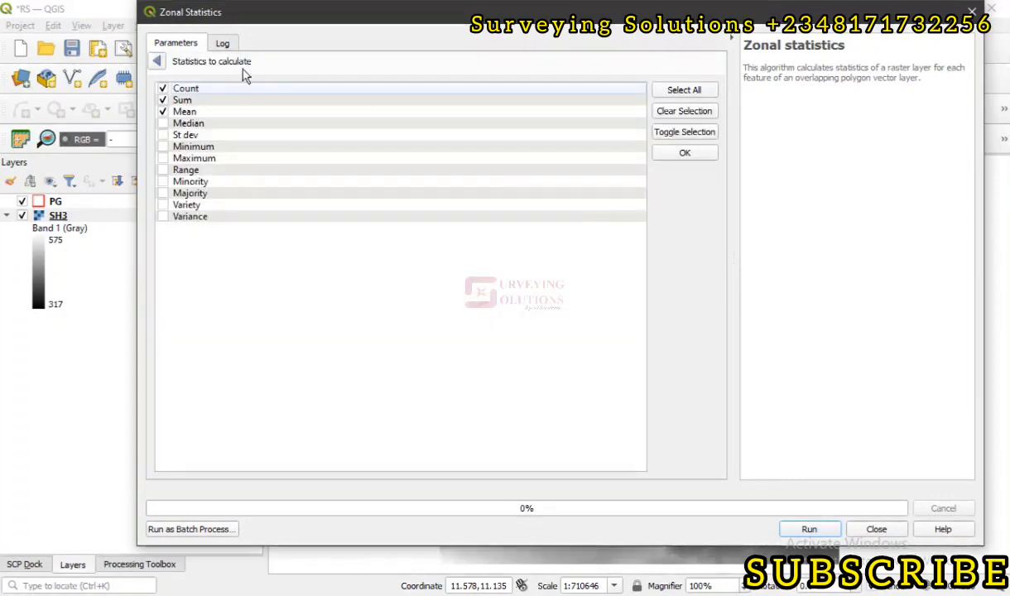
pyautogui.click(157, 62)
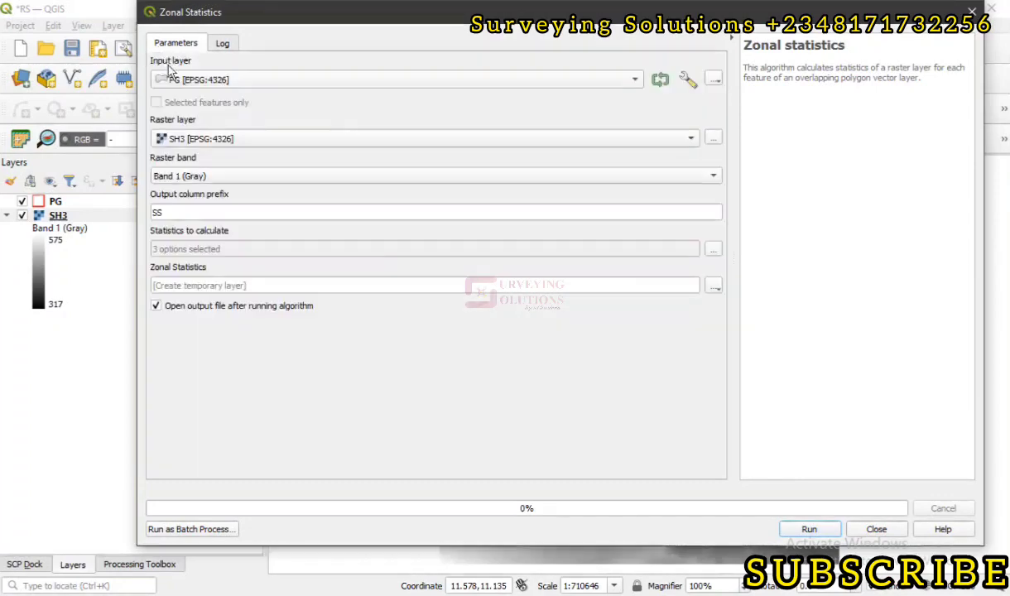
pyautogui.click(714, 251)
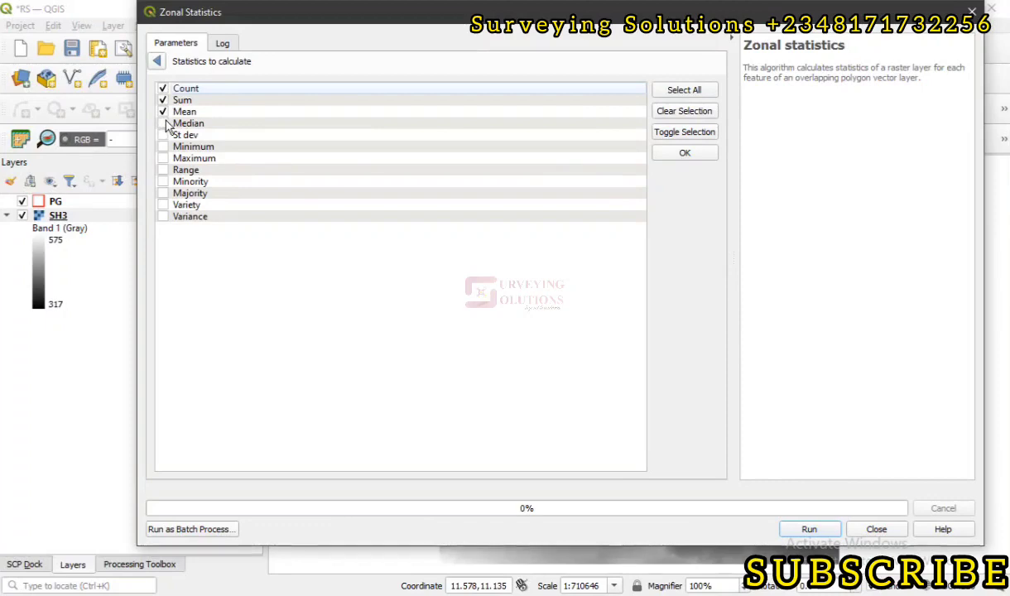
pyautogui.click(163, 124)
pyautogui.click(164, 135)
pyautogui.click(163, 146)
pyautogui.click(163, 158)
pyautogui.click(163, 170)
pyautogui.click(163, 181)
pyautogui.click(685, 154)
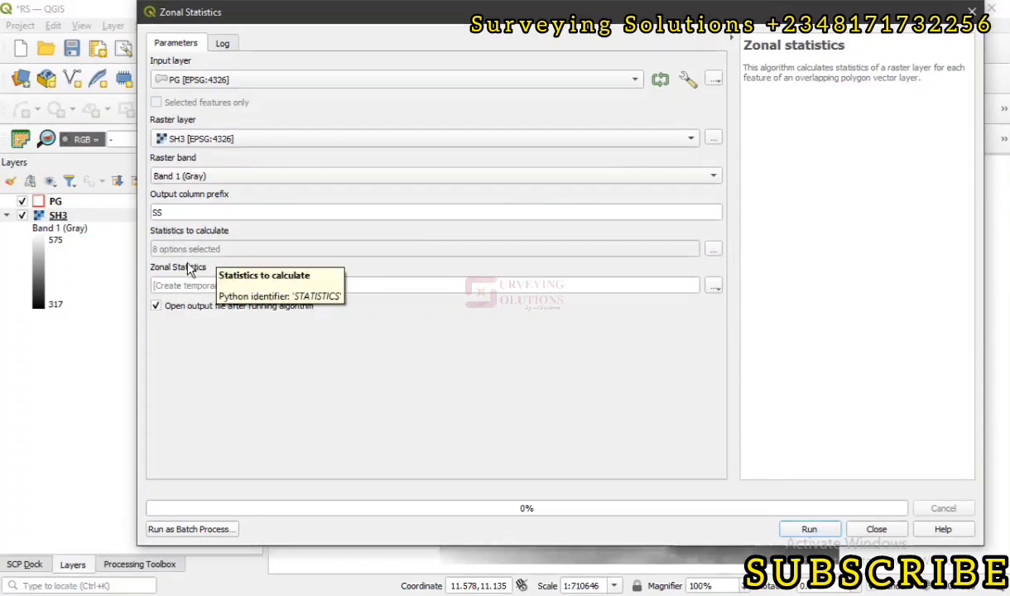
pyautogui.moveTo(352, 13); pyautogui.dragTo(316, 31)
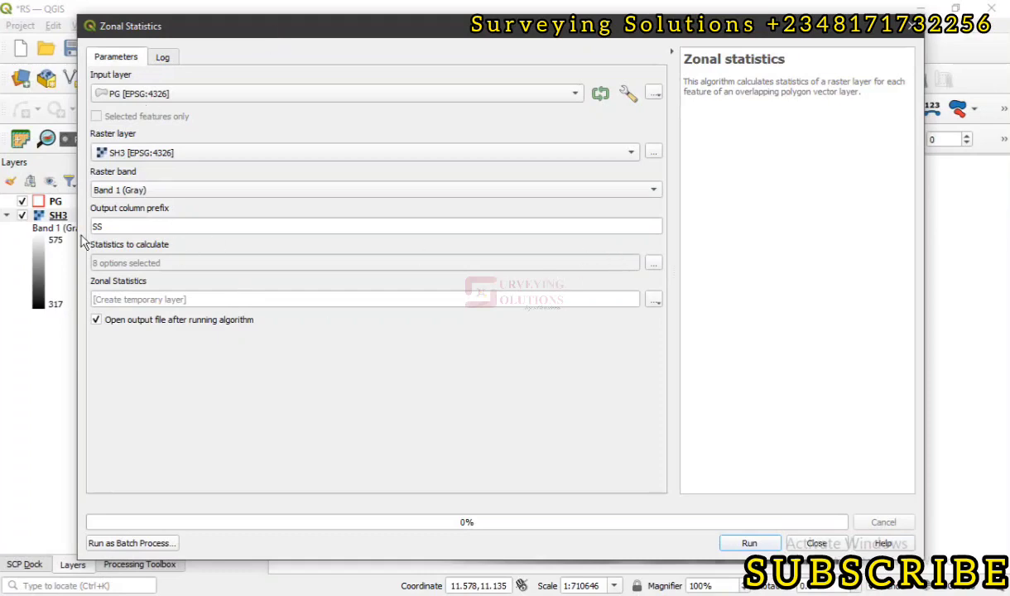
pyautogui.click(653, 262)
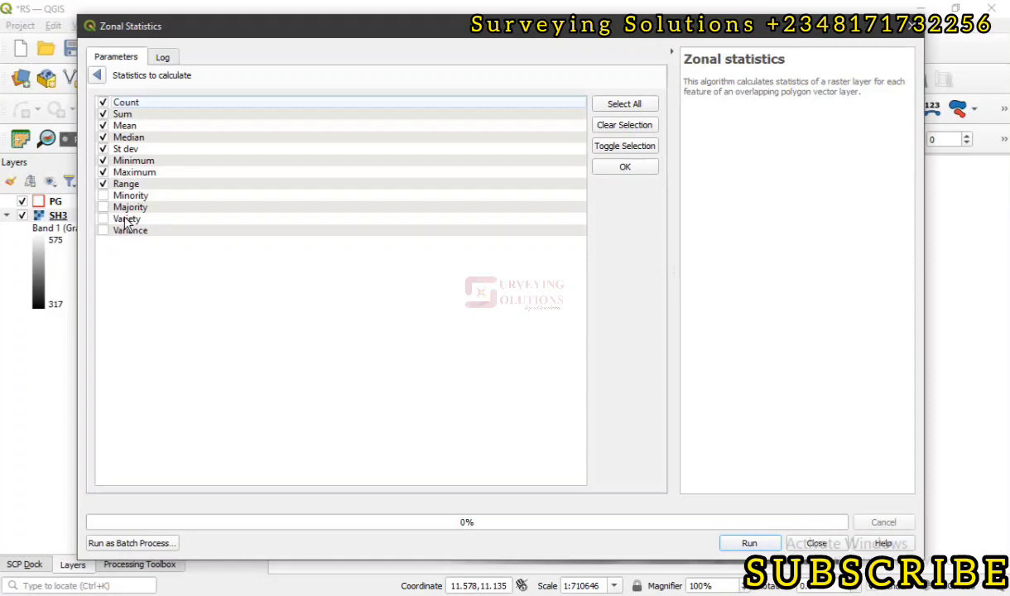
pyautogui.click(97, 76)
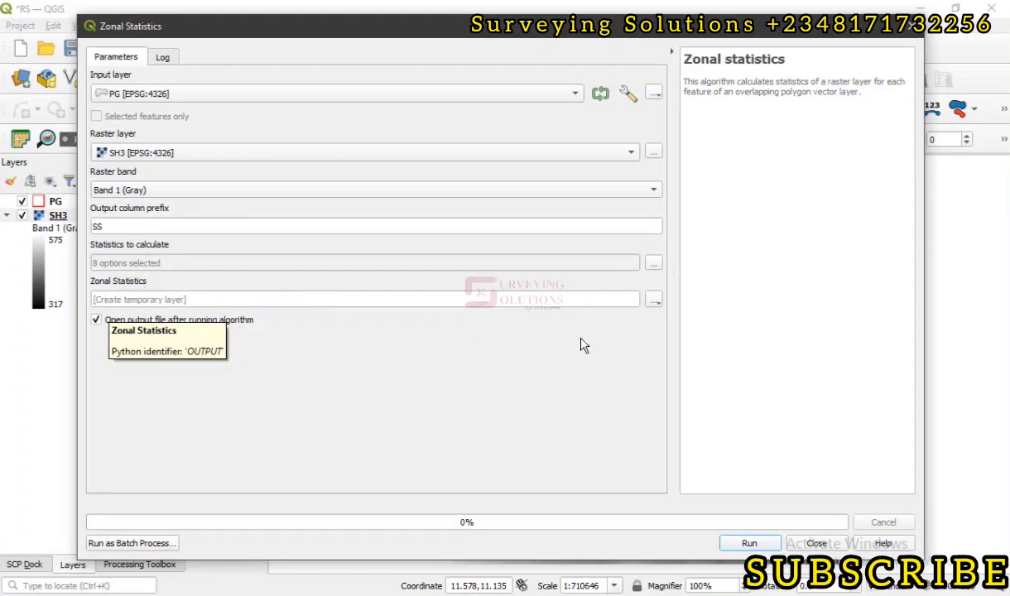
# Save the zonal statistics output to file as 'Statistics' in SHP (*.shp) format
pyautogui.click(654, 301)
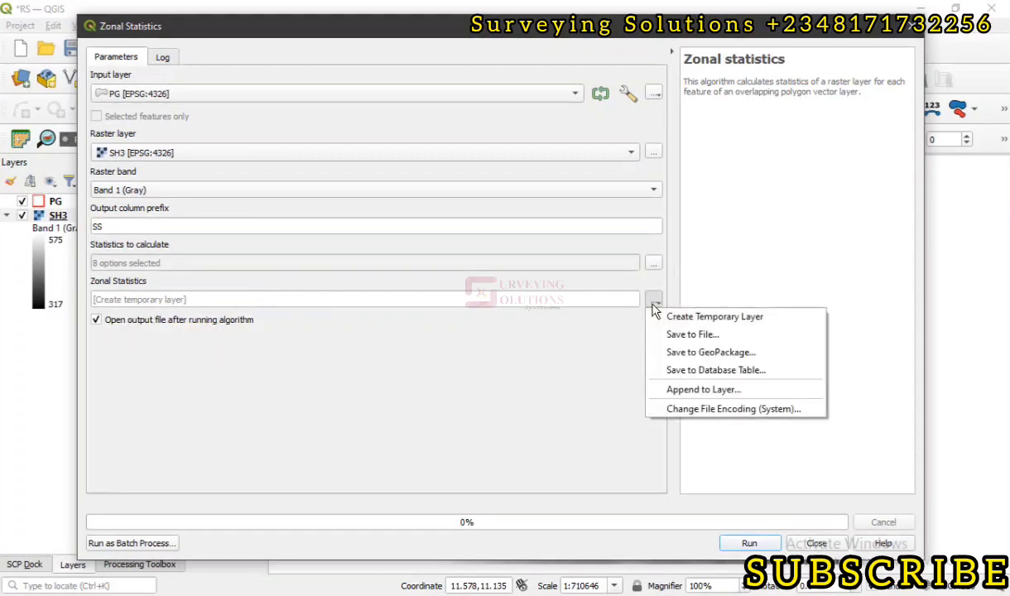
pyautogui.click(677, 335)
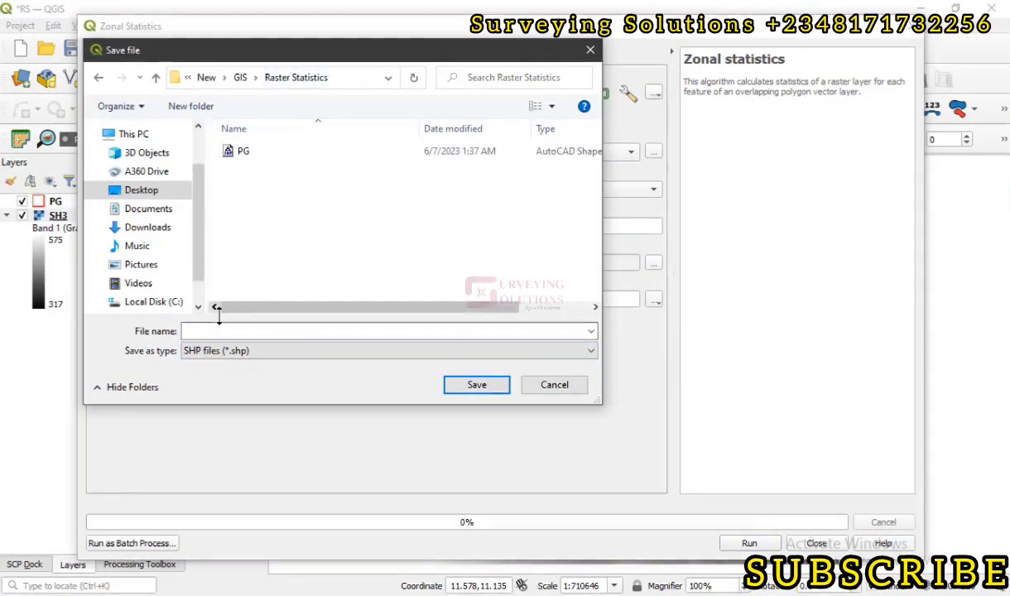
pyautogui.click(220, 331)
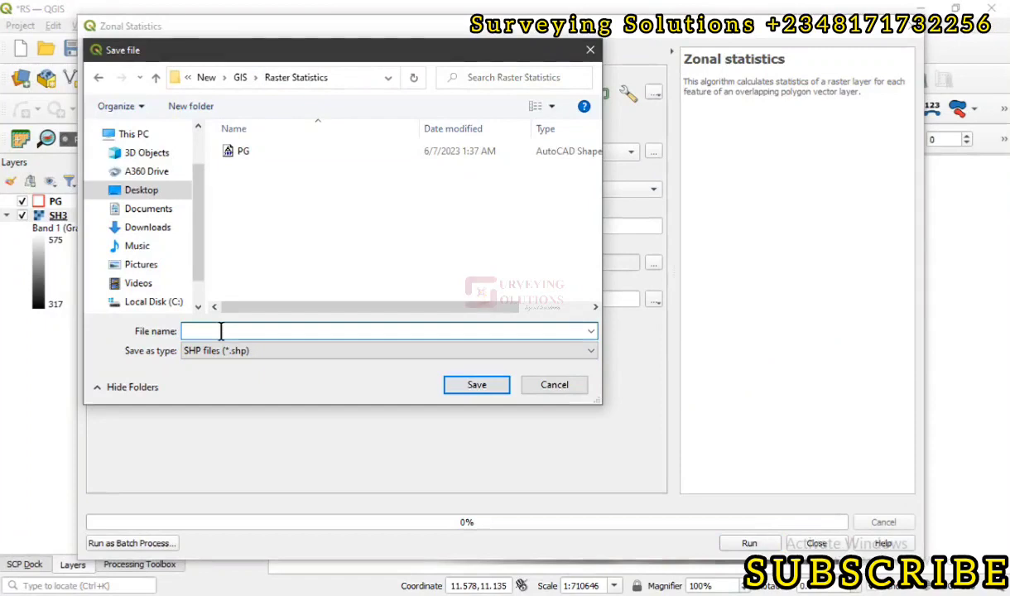
pyautogui.write('Statistics')
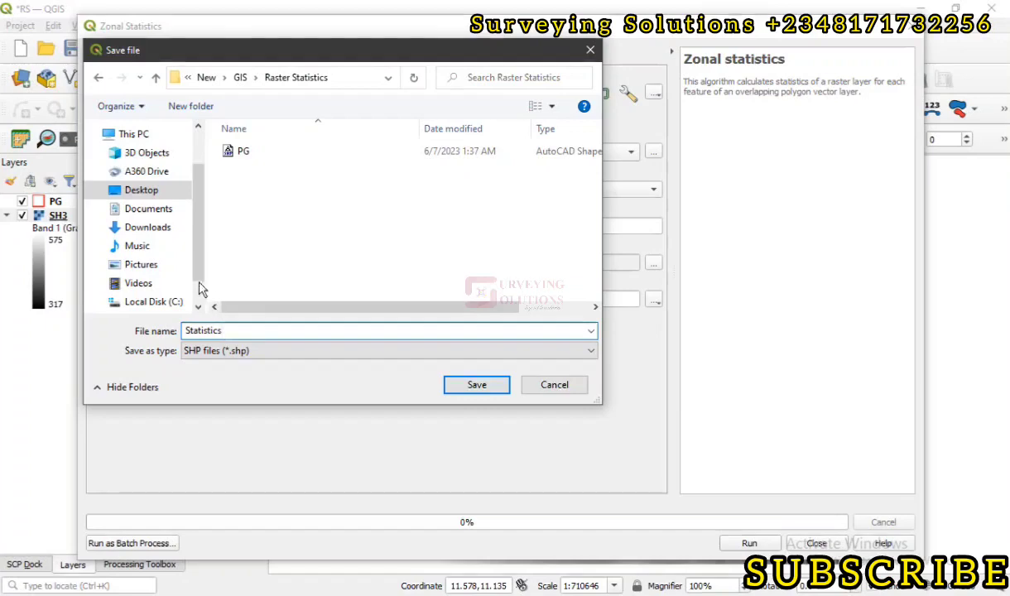
pyautogui.click(219, 350)
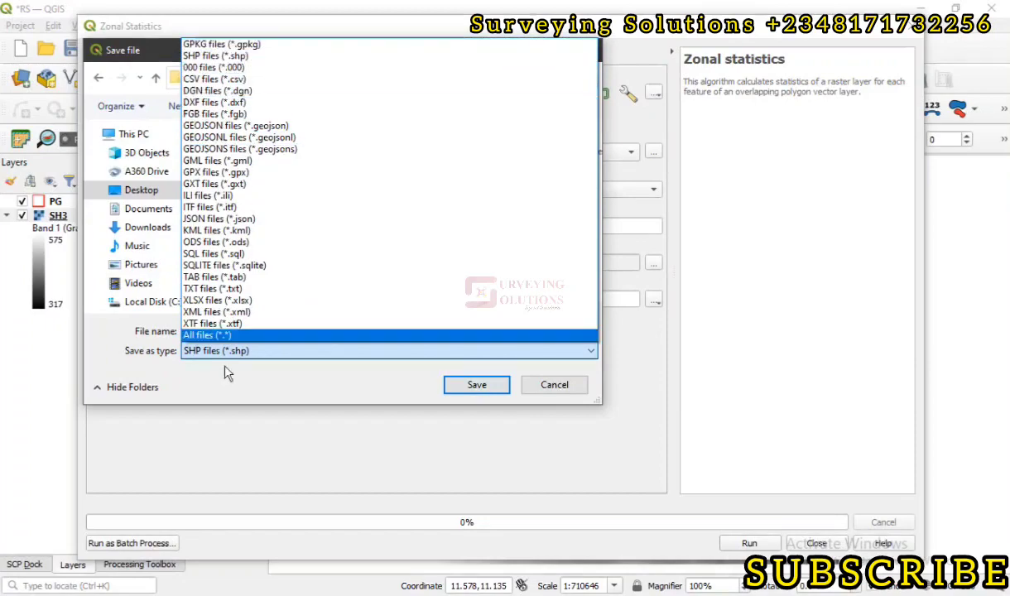
pyautogui.click(212, 348)
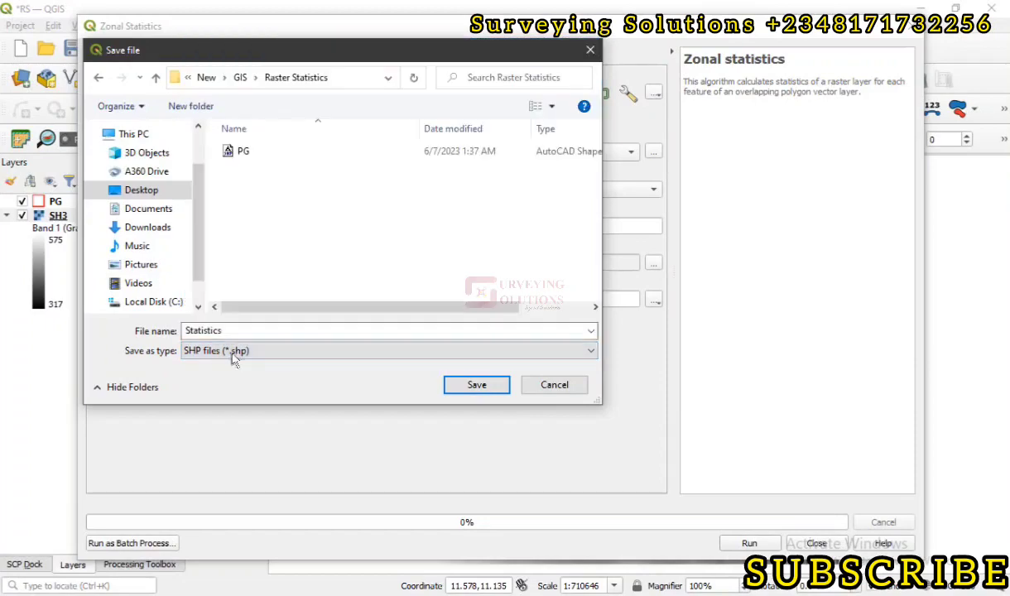
pyautogui.click(482, 386)
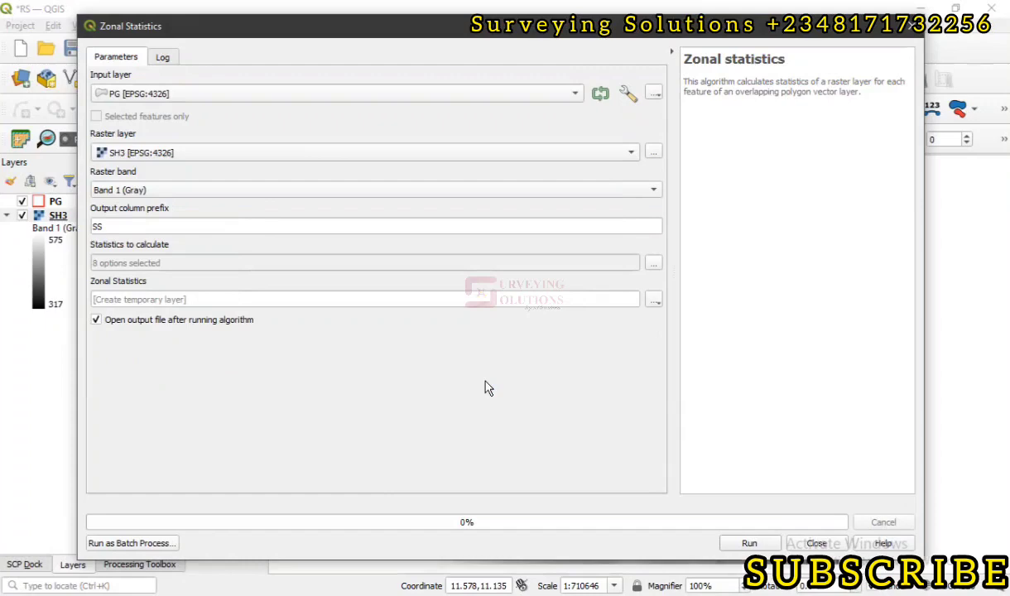
# Run the zonal statistics, close the tool window, and select the new Statistics layer
pyautogui.click(750, 544)
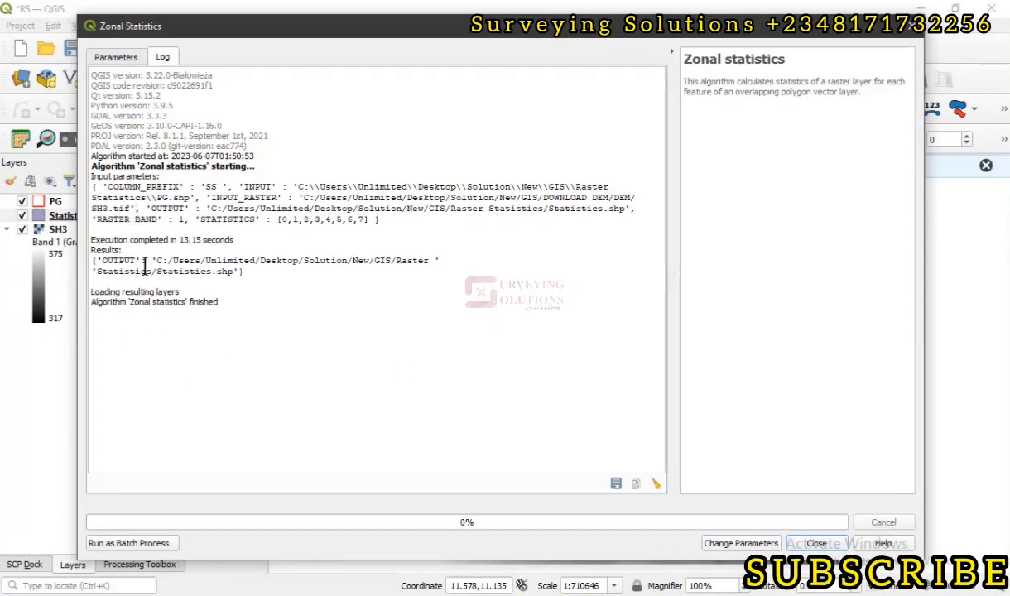
pyautogui.moveTo(572, 36); pyautogui.dragTo(538, 81)
pyautogui.press('Escape')
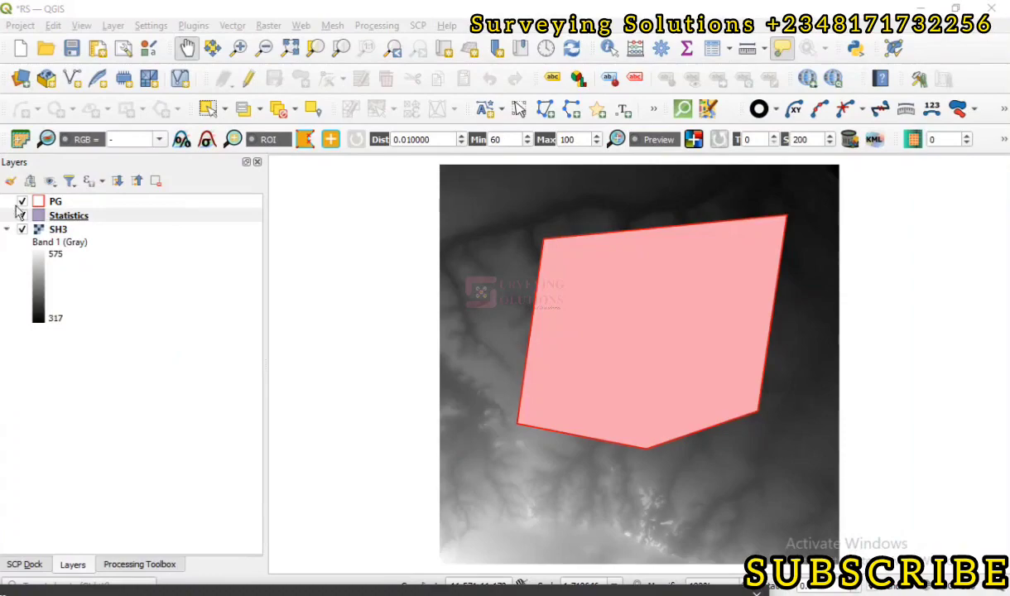
pyautogui.click(83, 217)
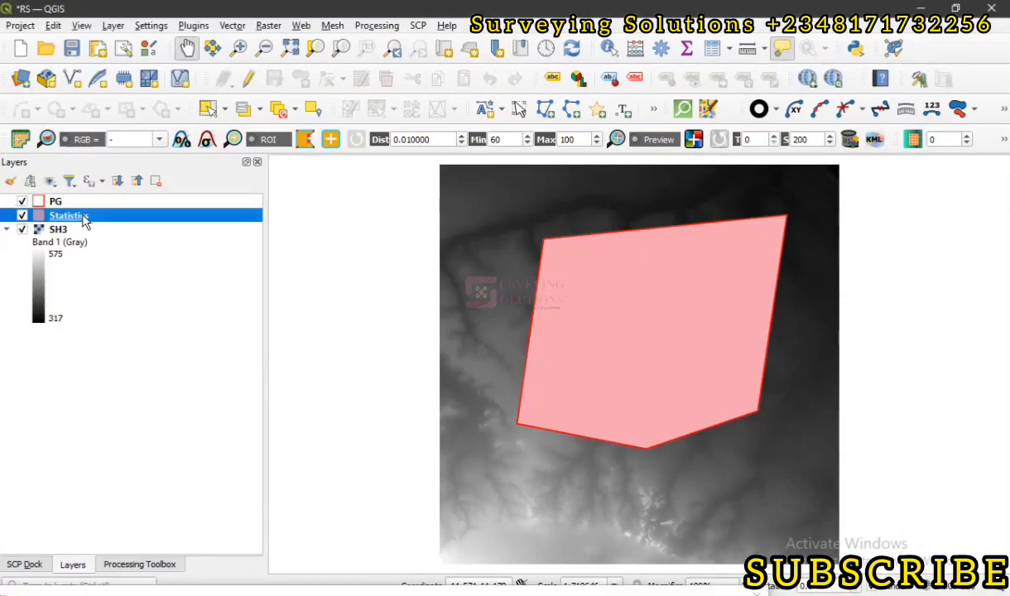
# Open the Statistics attribute table and autofit the id, PG, SS count, SS min and SS max columns
pyautogui.rightClick(83, 218)
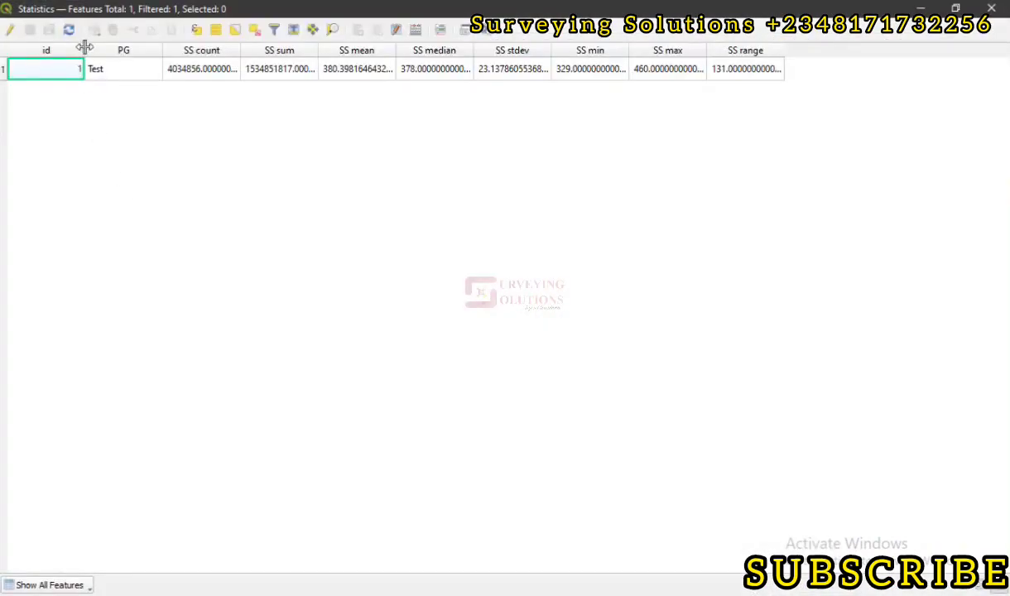
pyautogui.doubleClick(84, 47)
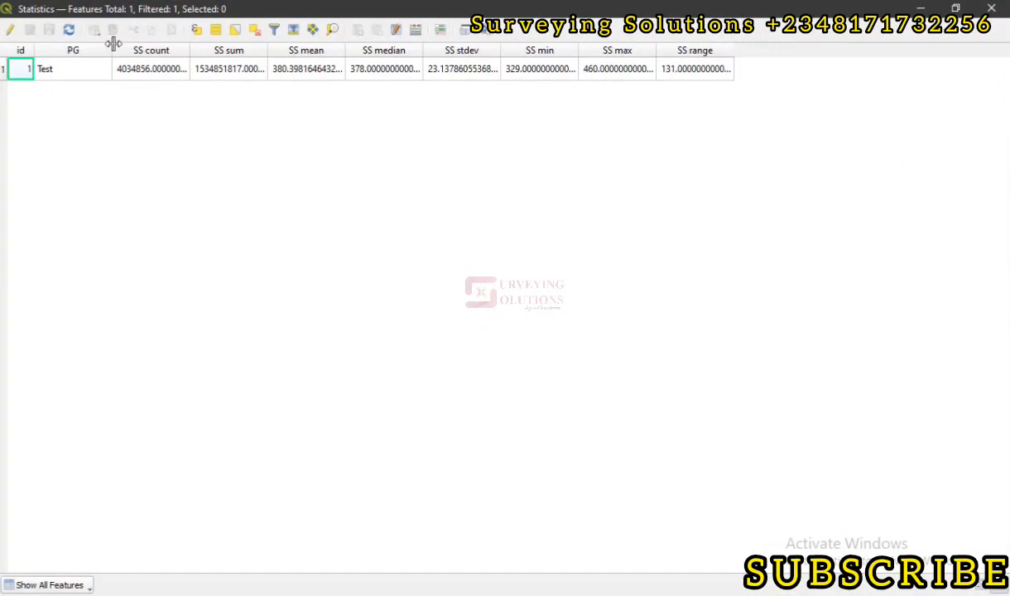
pyautogui.doubleClick(113, 45)
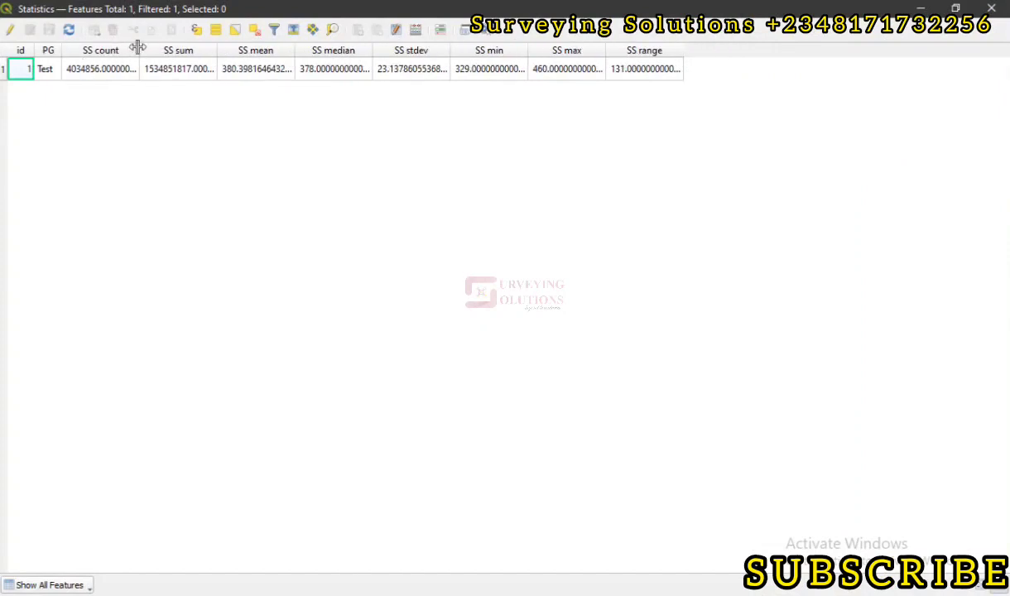
pyautogui.doubleClick(138, 48)
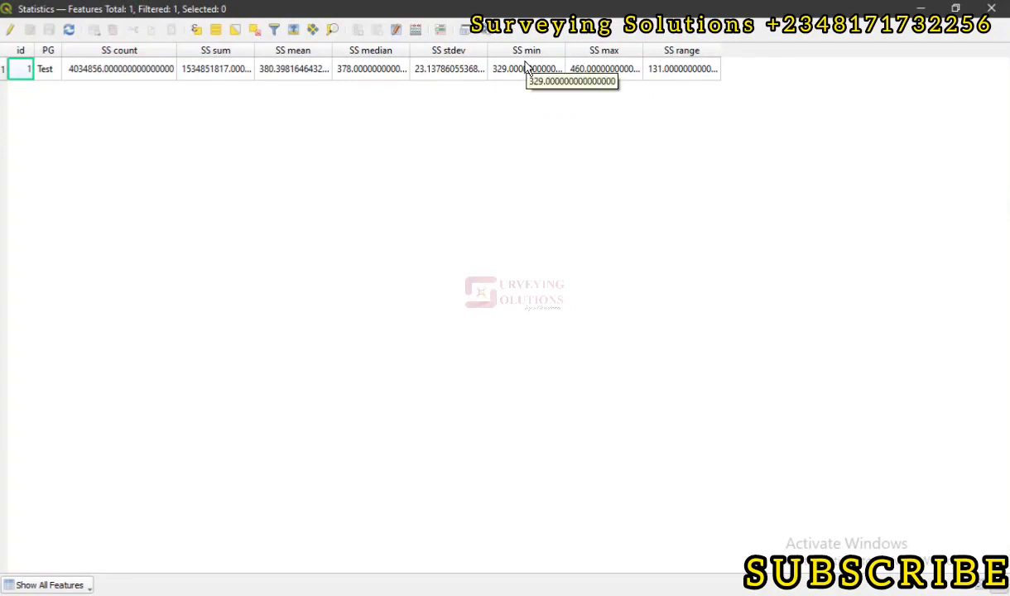
pyautogui.doubleClick(565, 50)
pyautogui.doubleClick(662, 50)
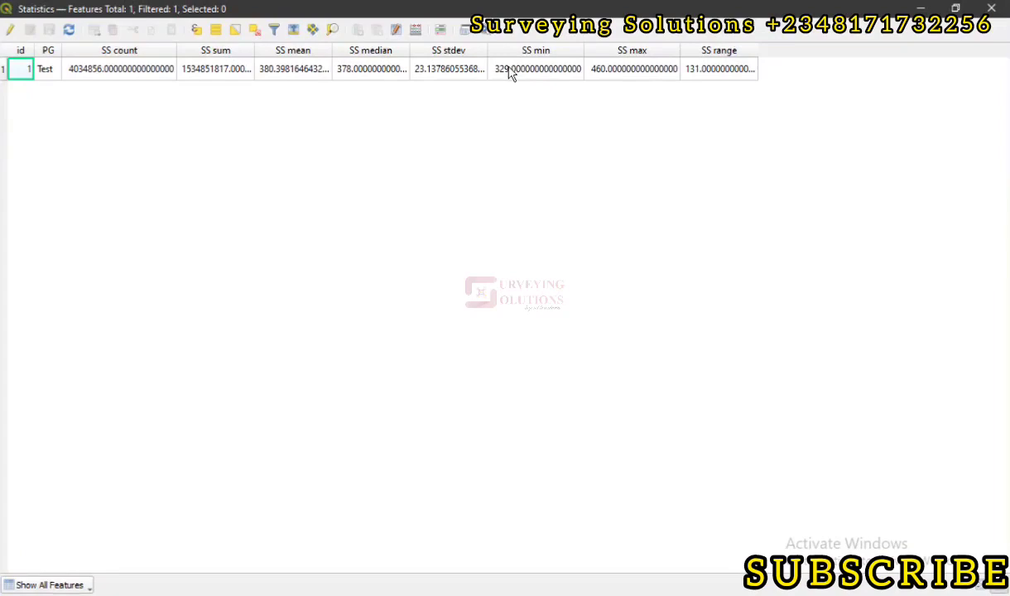
pyautogui.click(956, 8)
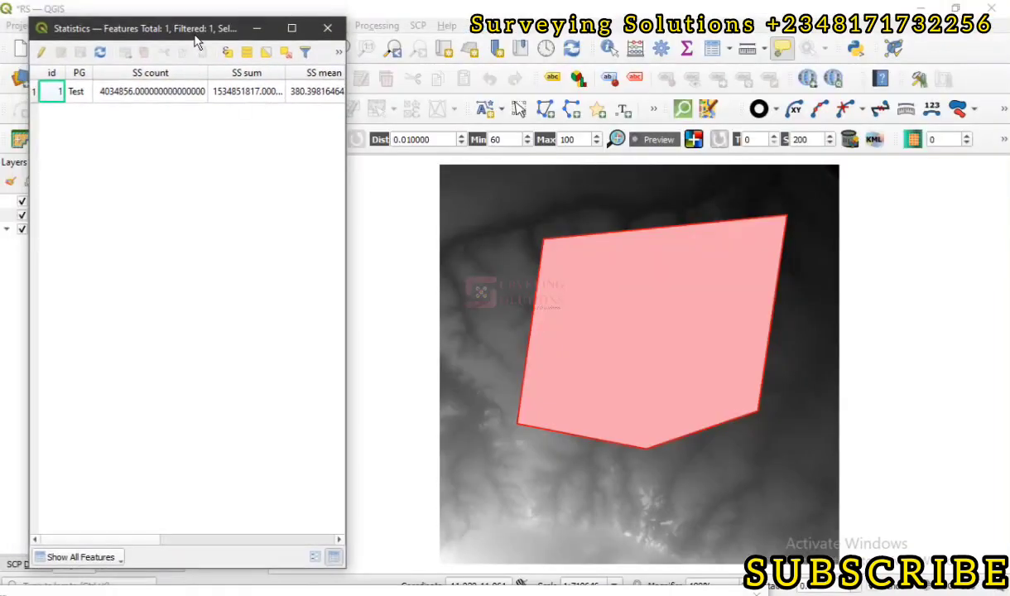
# Move the attribute table over the map, review the Zonal Statistics parameters, then close that window
pyautogui.moveTo(195, 40); pyautogui.dragTo(622, 122)
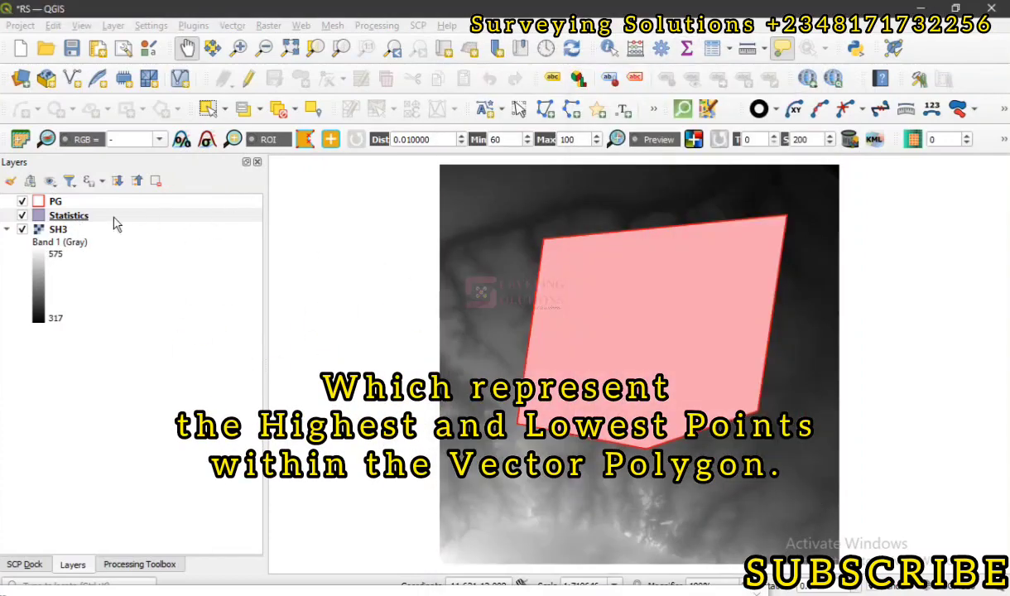
pyautogui.click(116, 218)
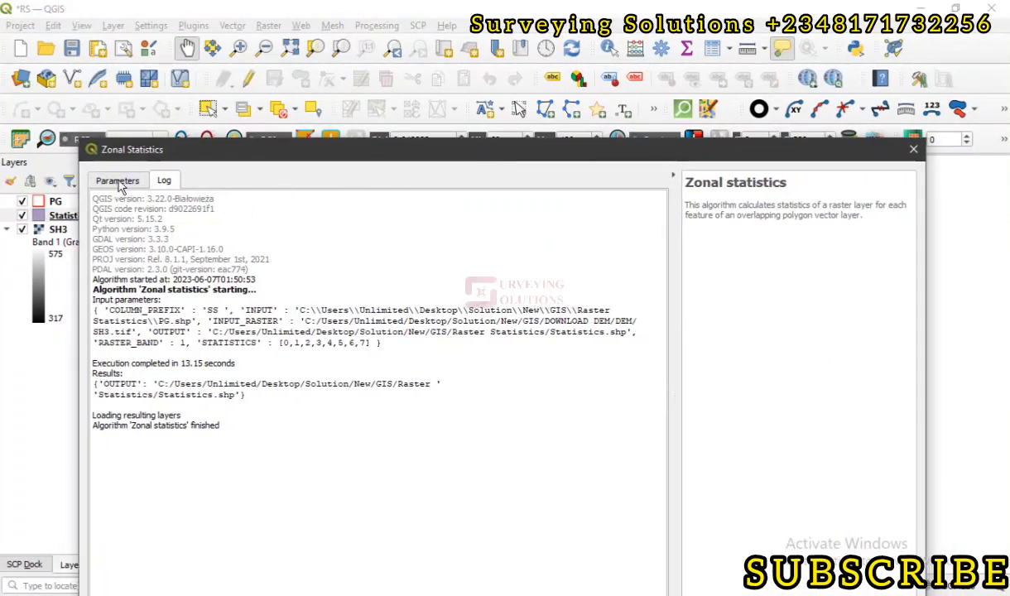
pyautogui.click(116, 179)
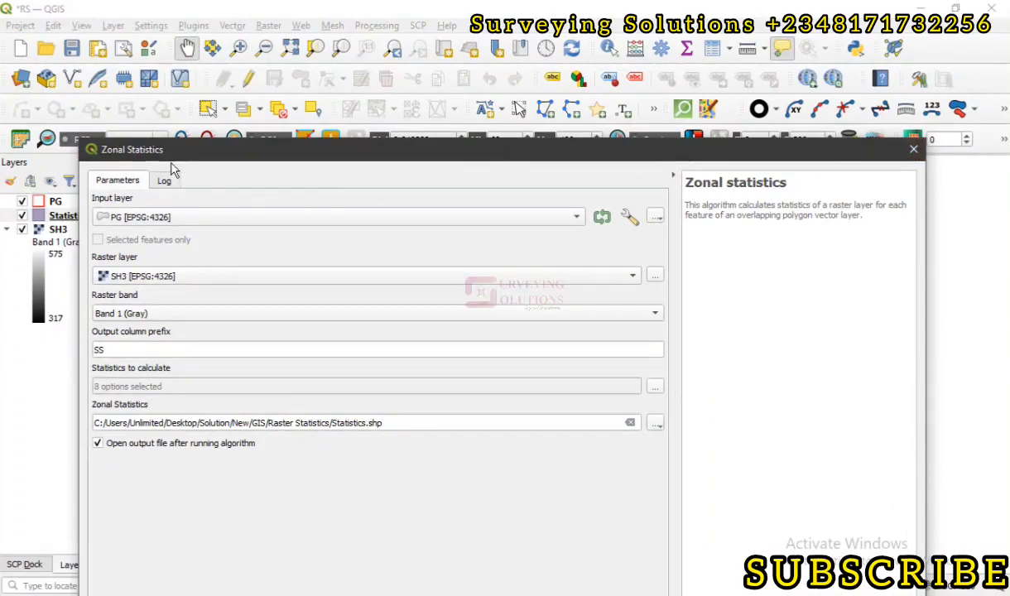
pyautogui.click(909, 150)
pyautogui.click(44, 218)
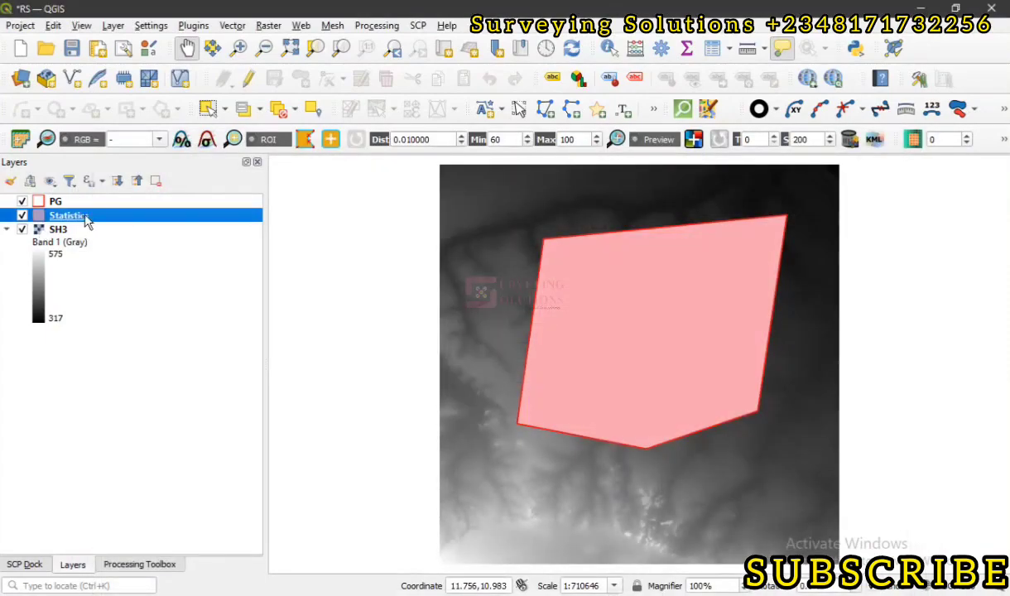